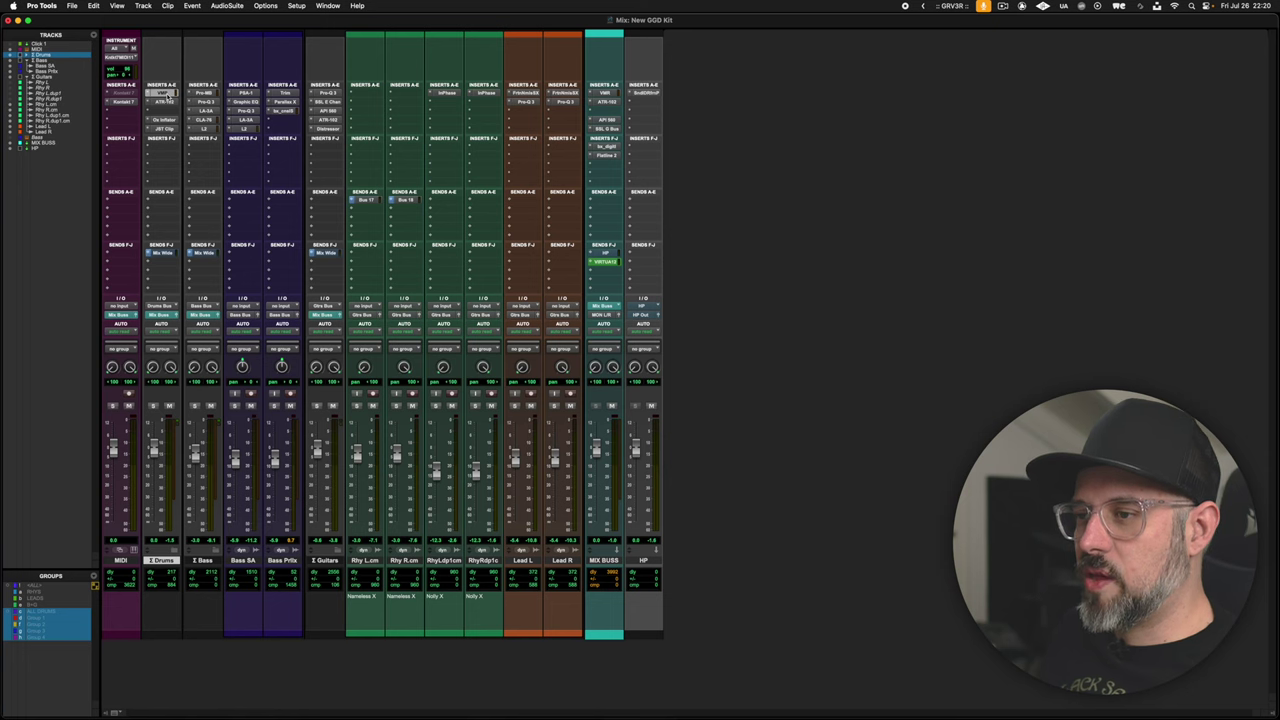
Check the drum bus's VMR insert and play back the session
{"action": "left_click", "coordinate": [168, 93]}
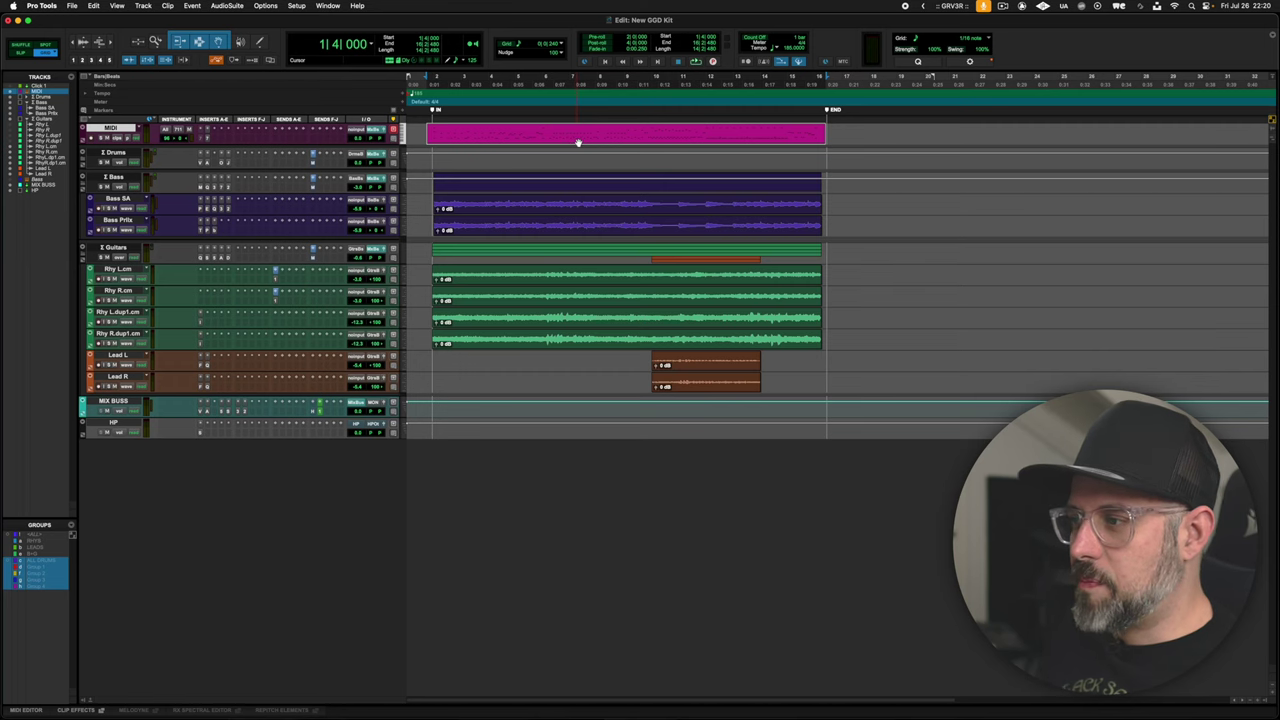
{"action": "key", "text": "space"}
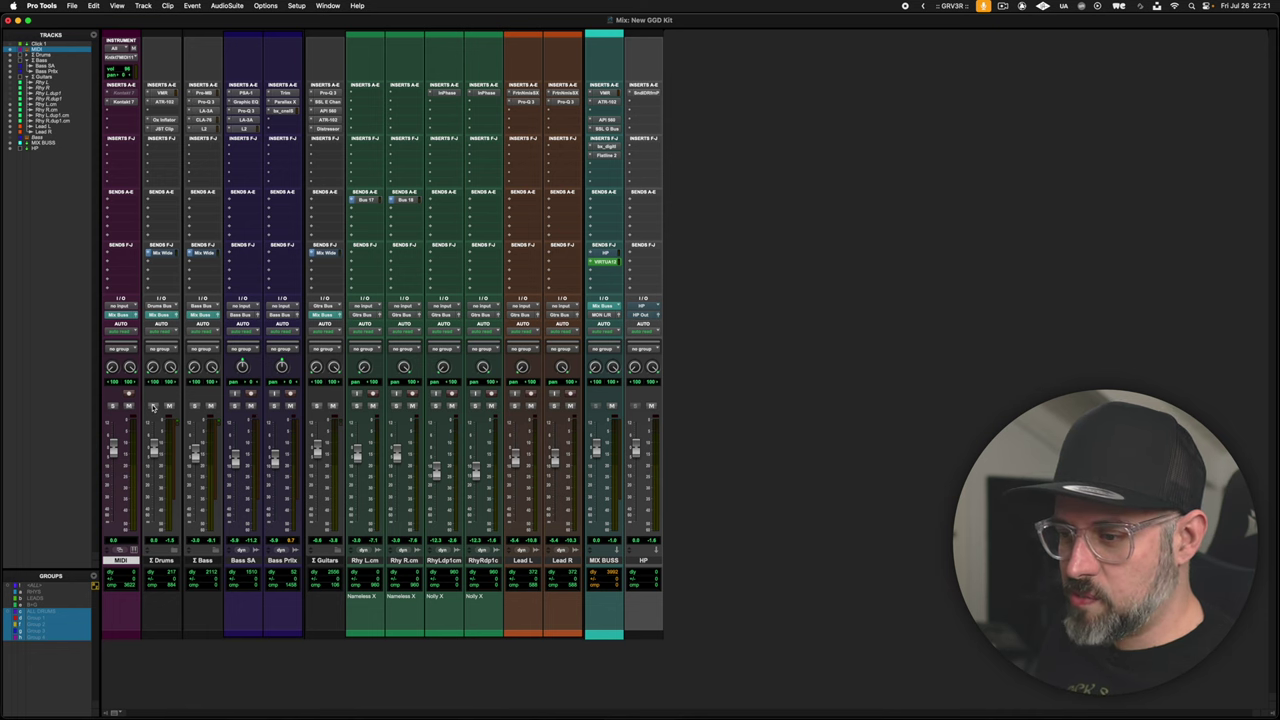
Open the drum bus's ATR-102 and compare the sound with the plugin bypassed and active during playback, closing it when done
{"action": "left_click", "coordinate": [170, 102]}
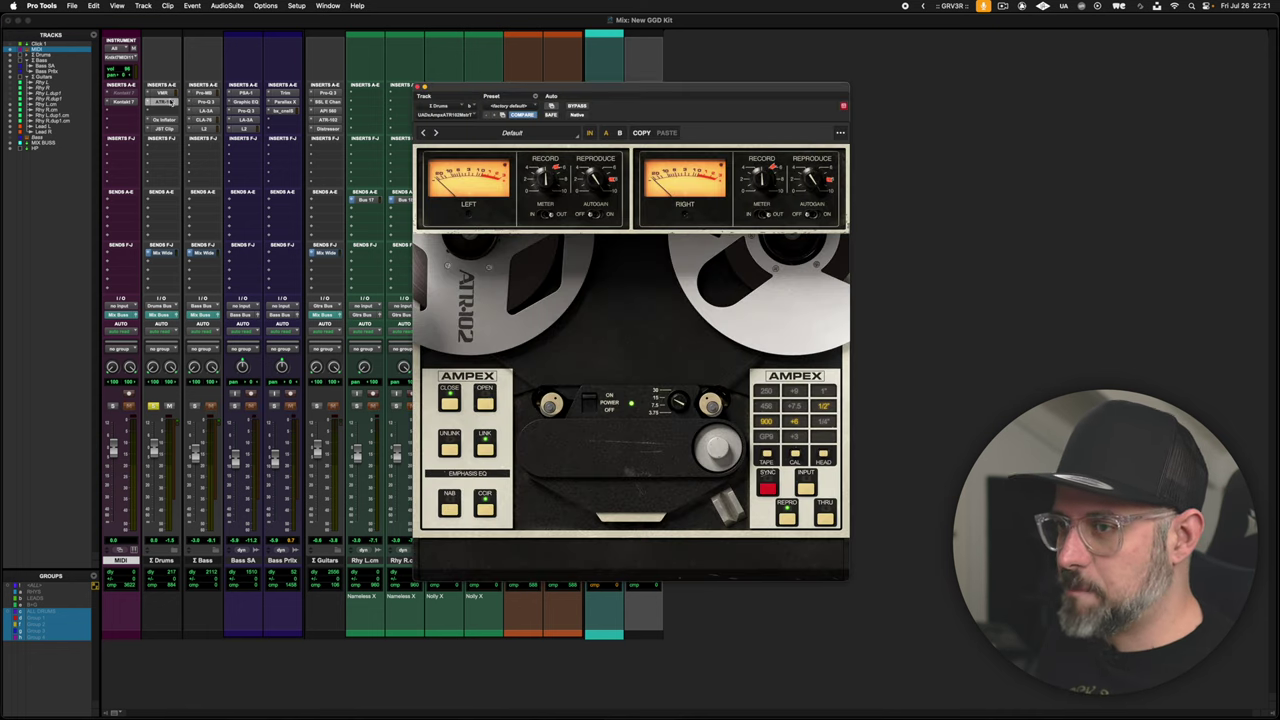
{"action": "left_click_drag", "start_coordinate": [661, 86], "coordinate": [659, 84]}
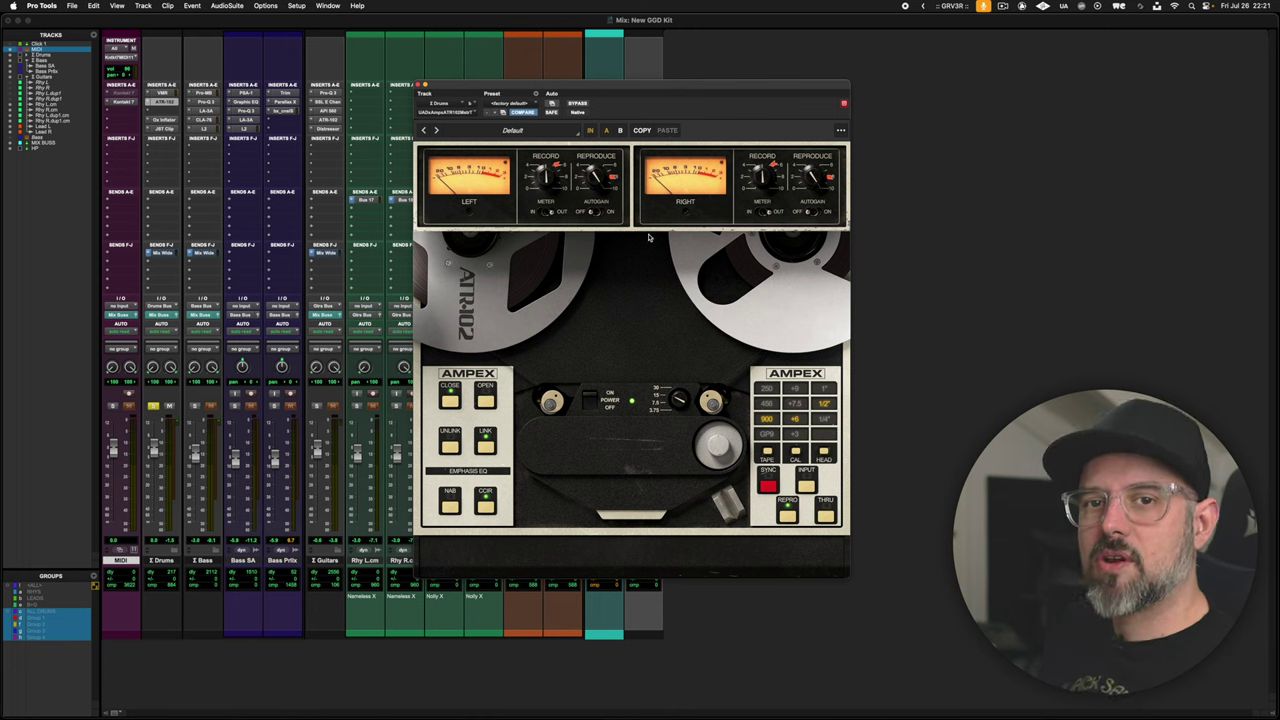
{"action": "key", "text": "space"}
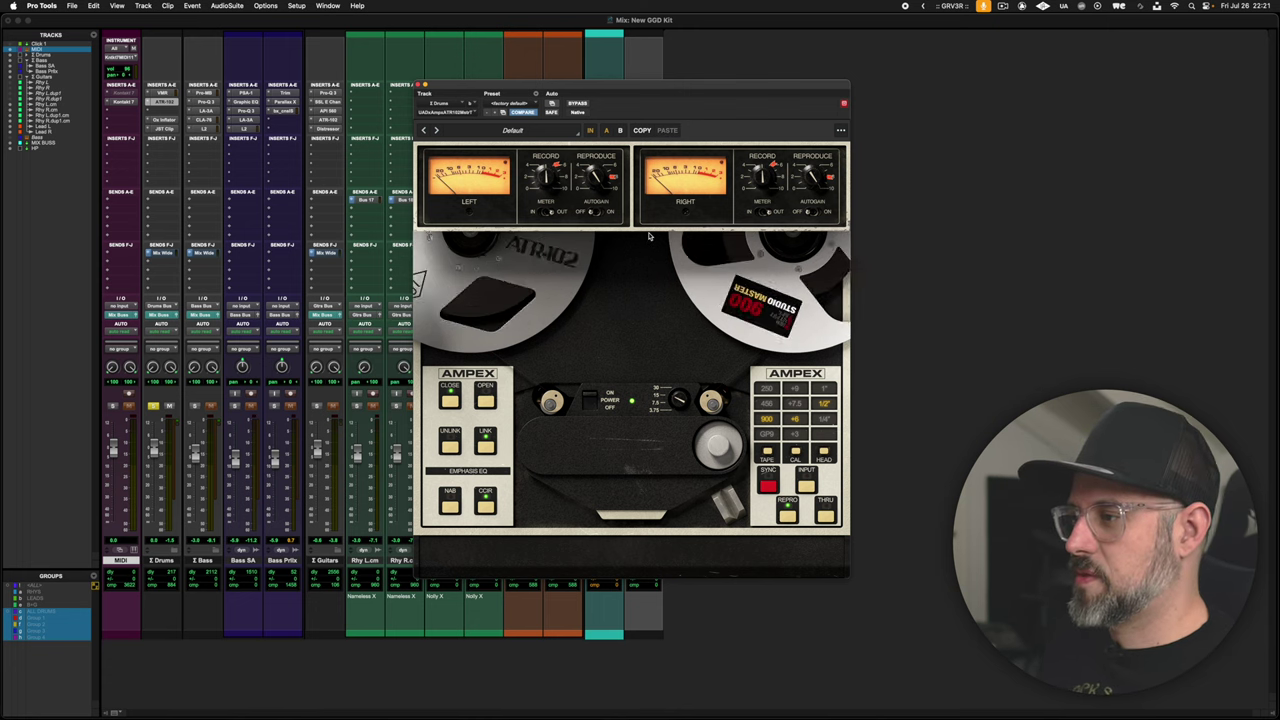
{"action": "left_click", "coordinate": [590, 132]}
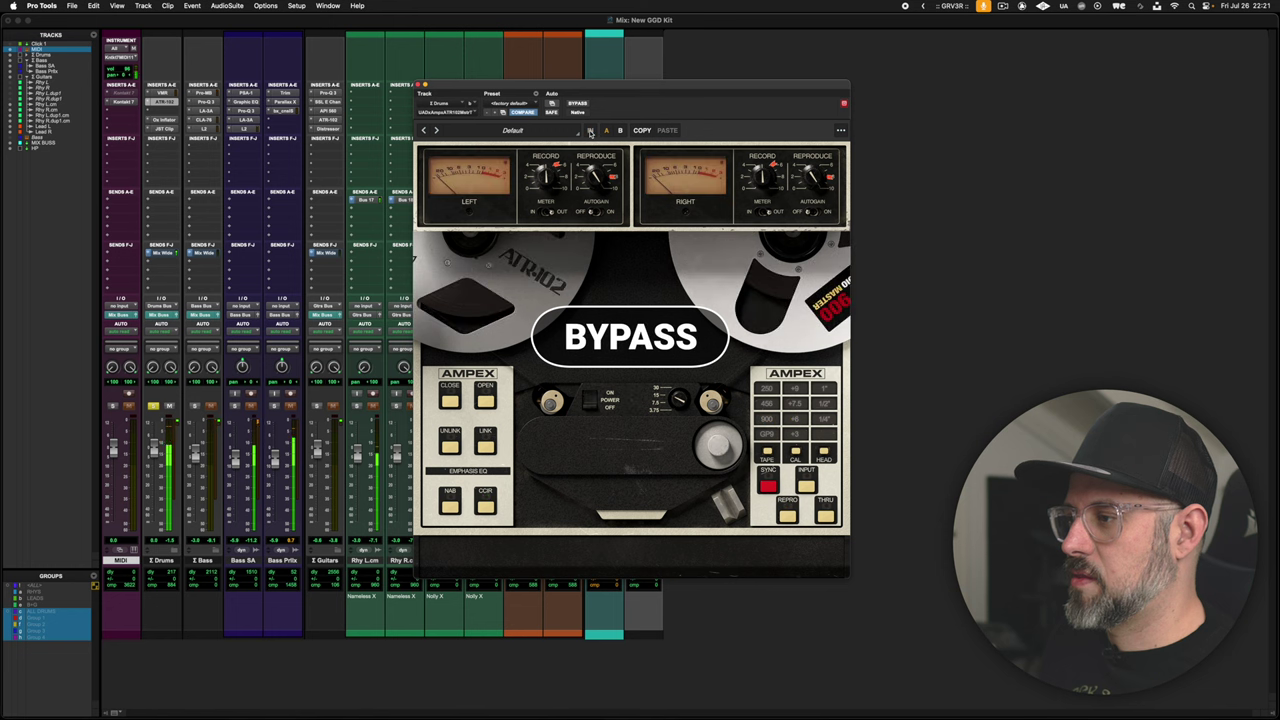
{"action": "left_click", "coordinate": [590, 132]}
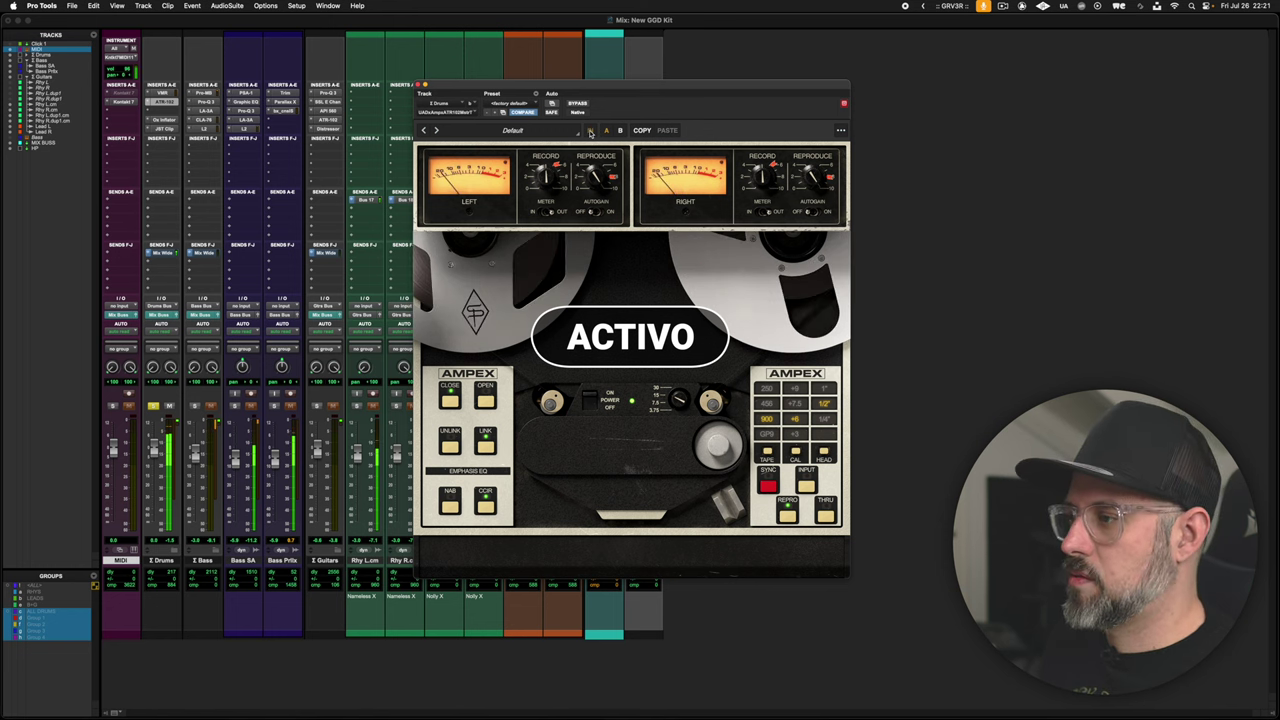
{"action": "left_click", "coordinate": [590, 132]}
{"action": "left_click", "coordinate": [590, 132]}
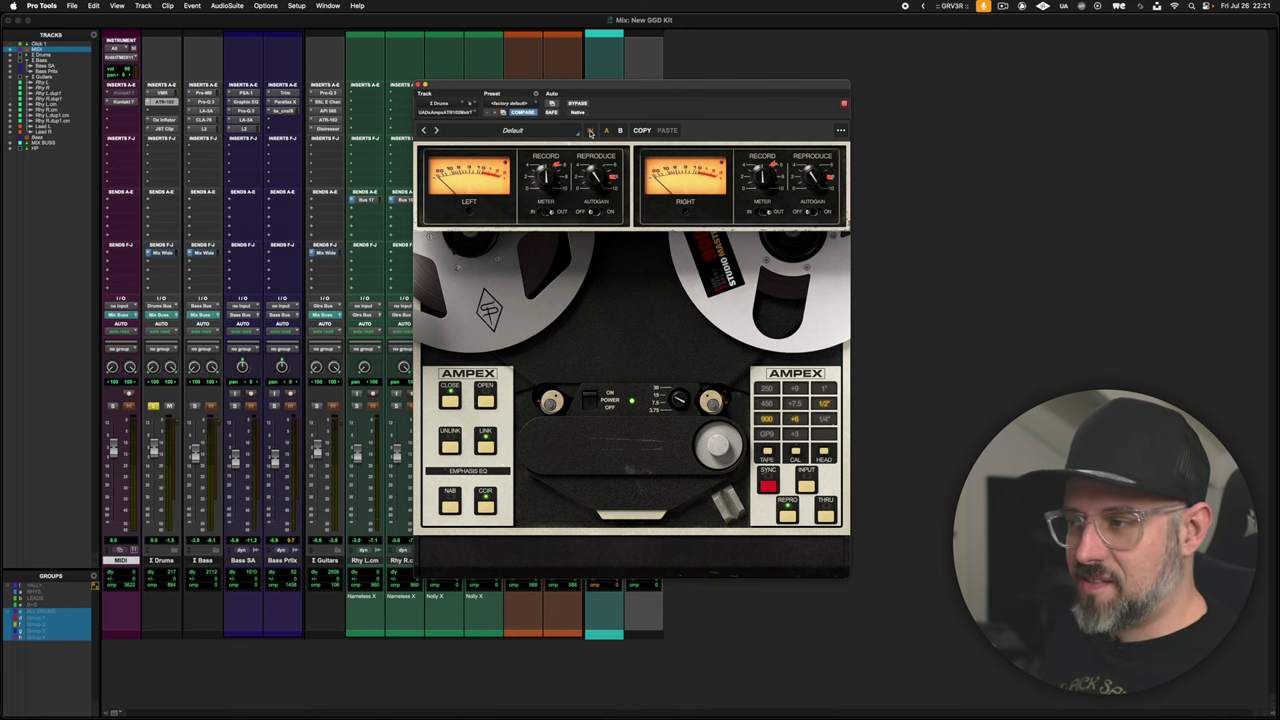
{"action": "left_click", "coordinate": [417, 85]}
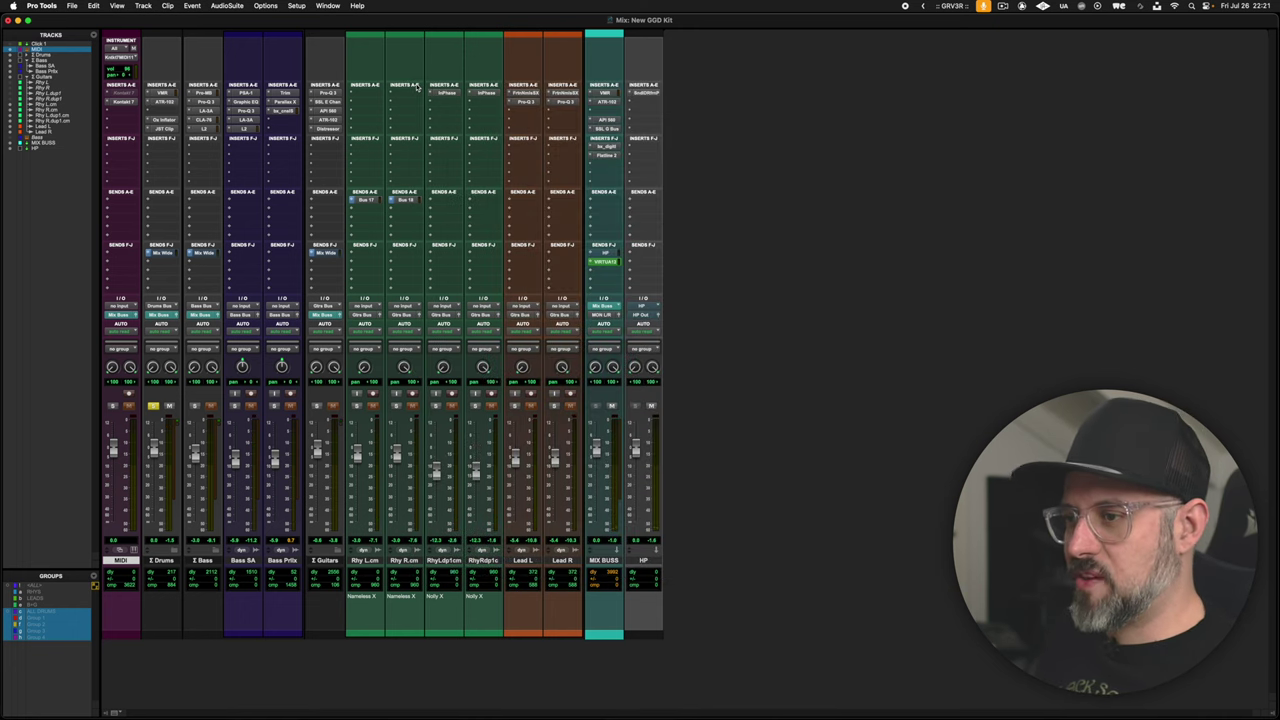
Open the ATR-102 on the MIX BUSS and compare the mix with it active and bypassed during playback, closing it when done
{"action": "left_click", "coordinate": [620, 102]}
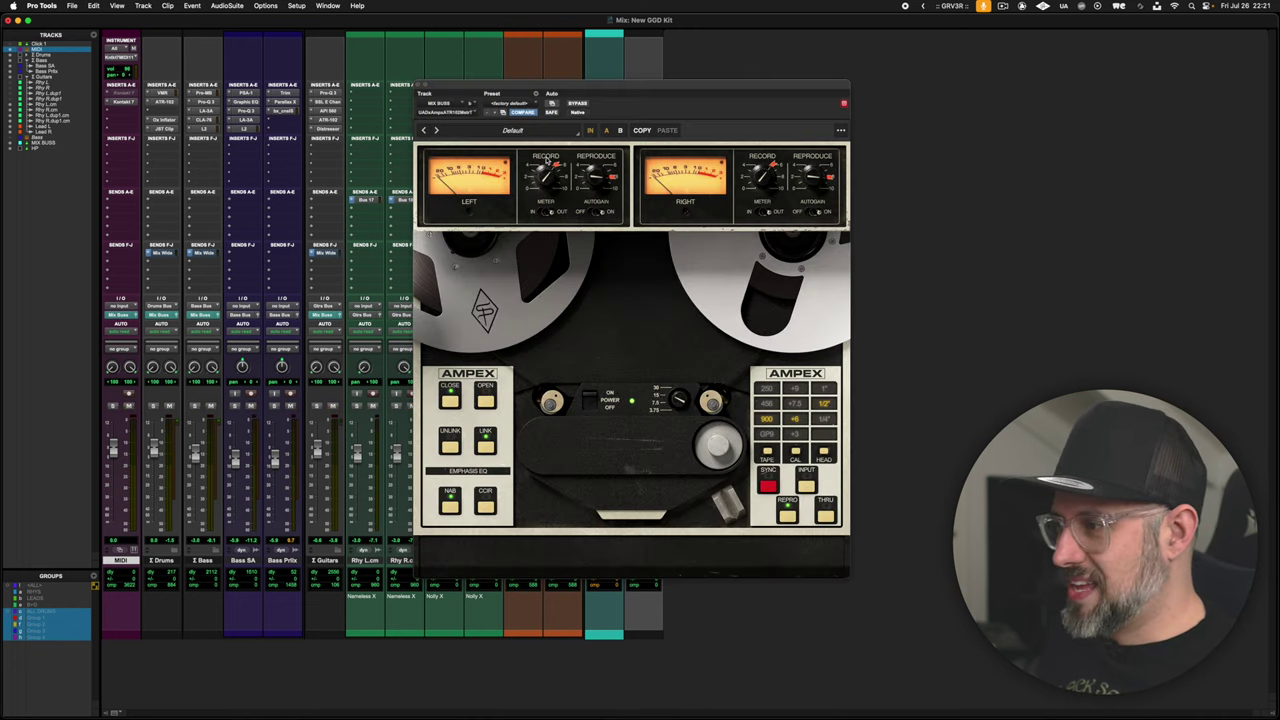
{"action": "left_click_drag", "start_coordinate": [644, 89], "coordinate": [601, 84]}
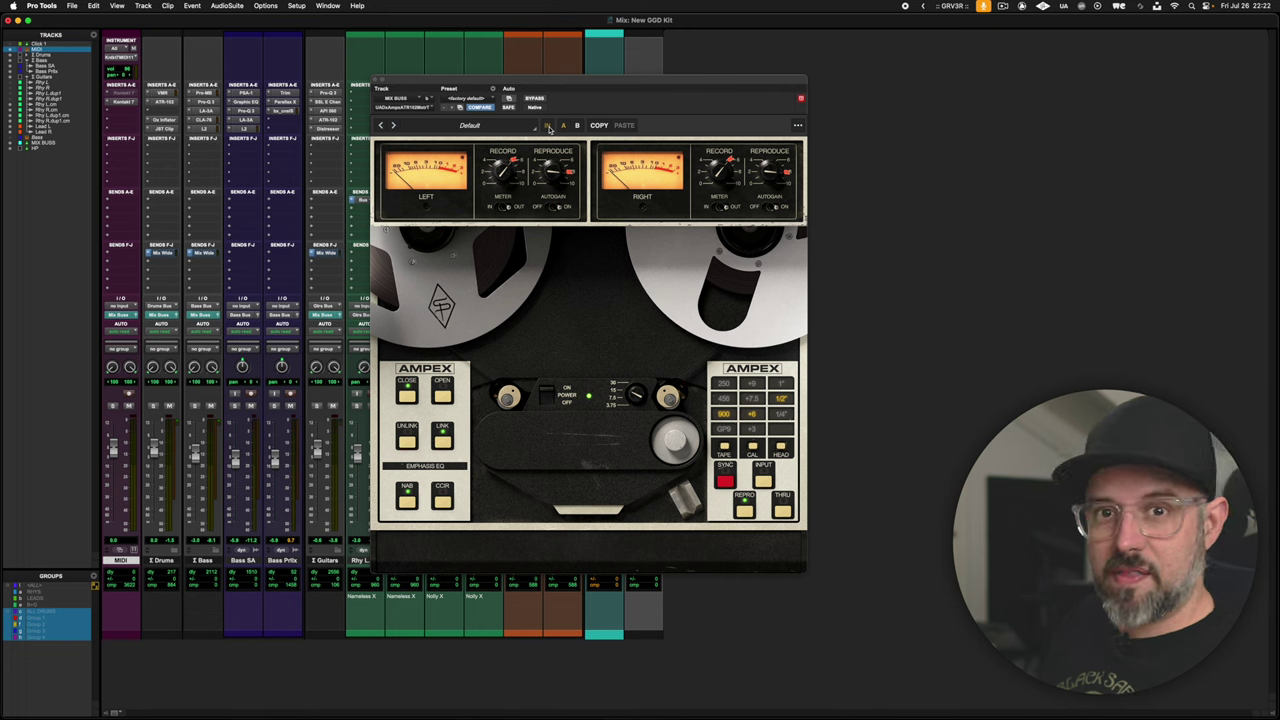
{"action": "key", "text": "space"}
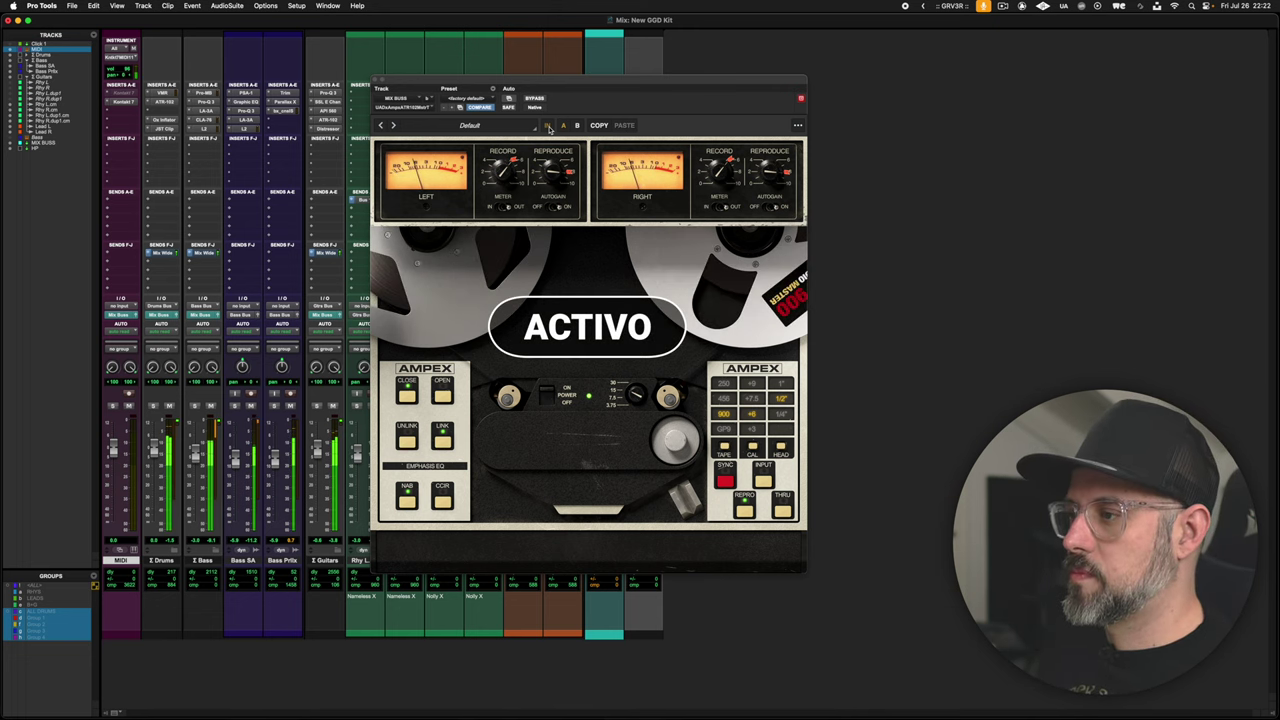
{"action": "left_click", "coordinate": [548, 127]}
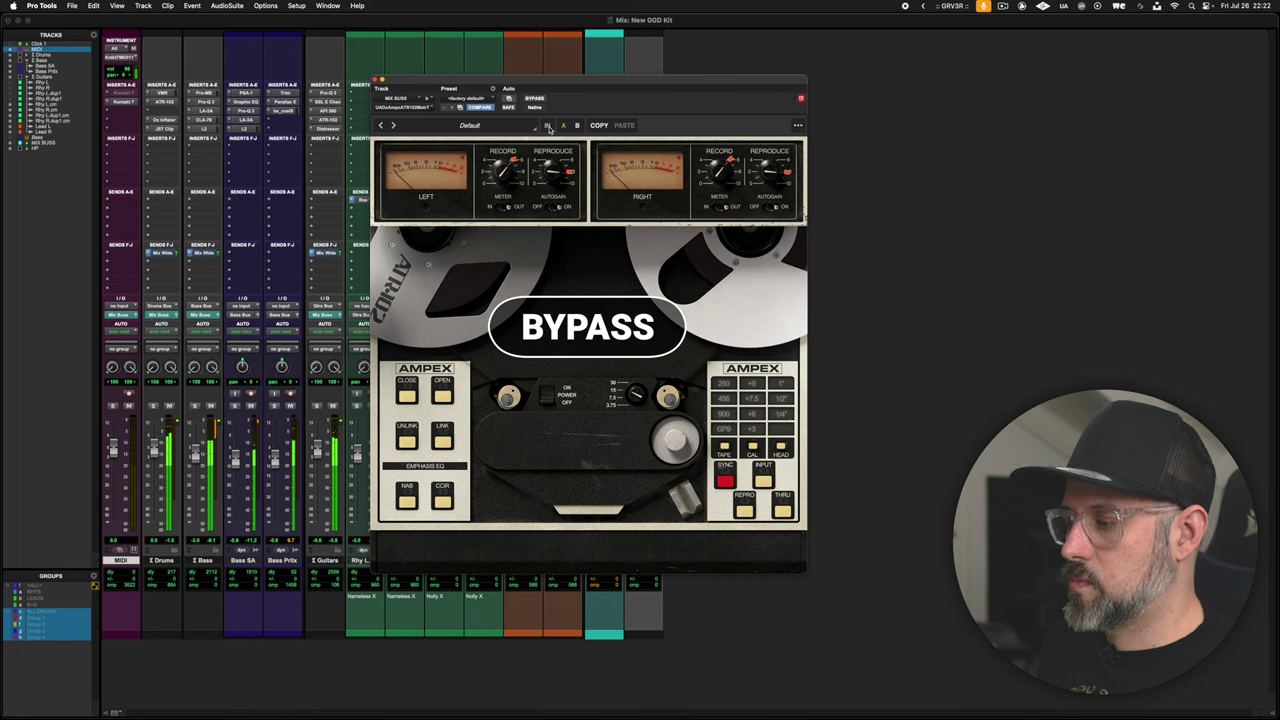
{"action": "left_click", "coordinate": [548, 127]}
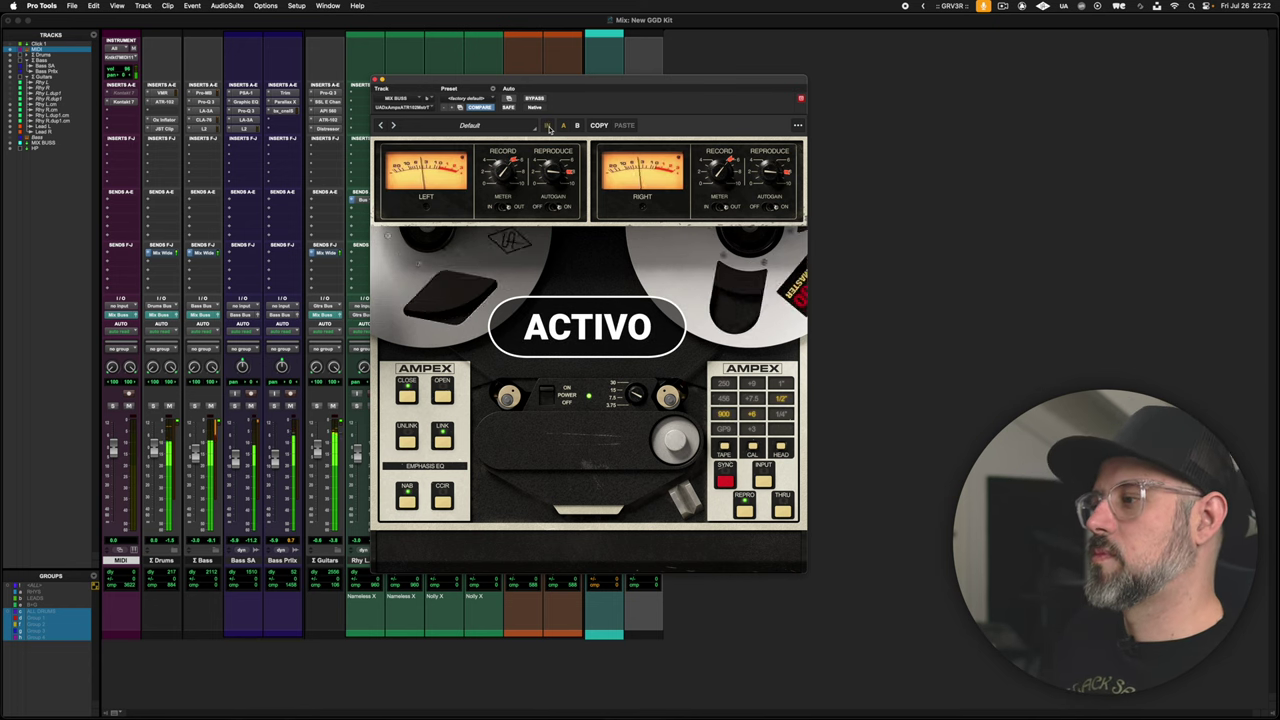
{"action": "left_click", "coordinate": [548, 127]}
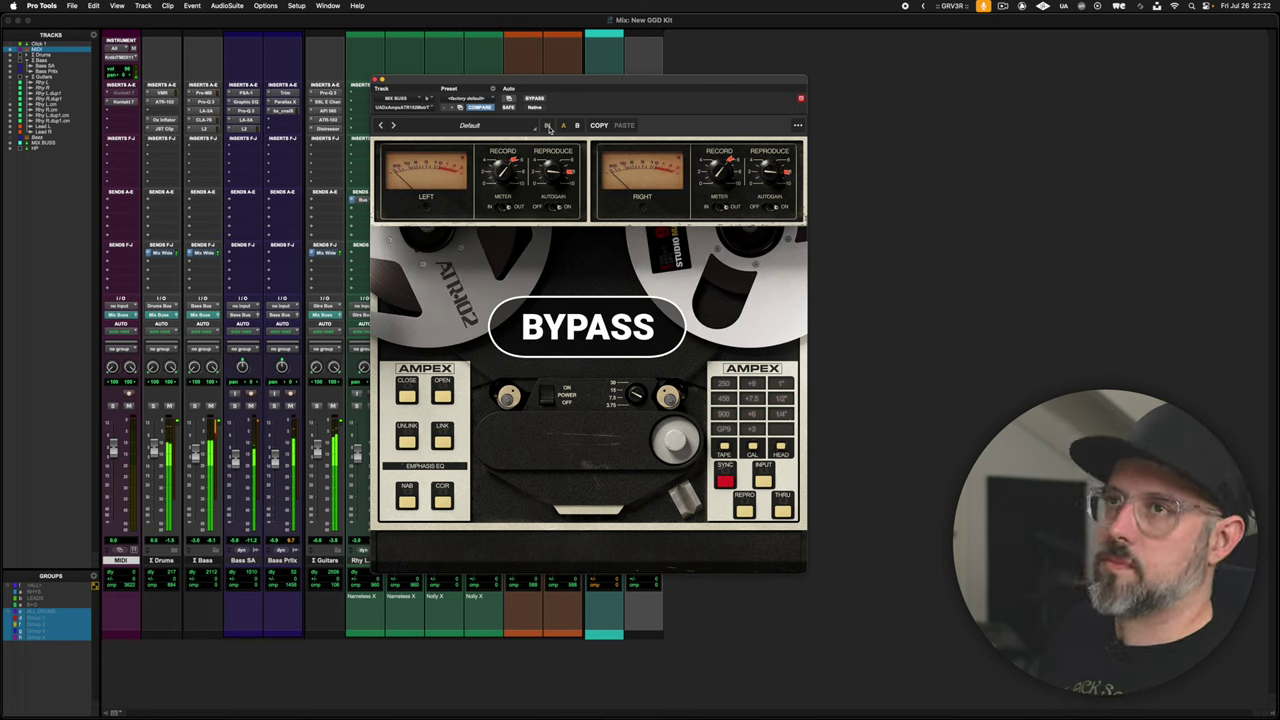
{"action": "left_click", "coordinate": [548, 127]}
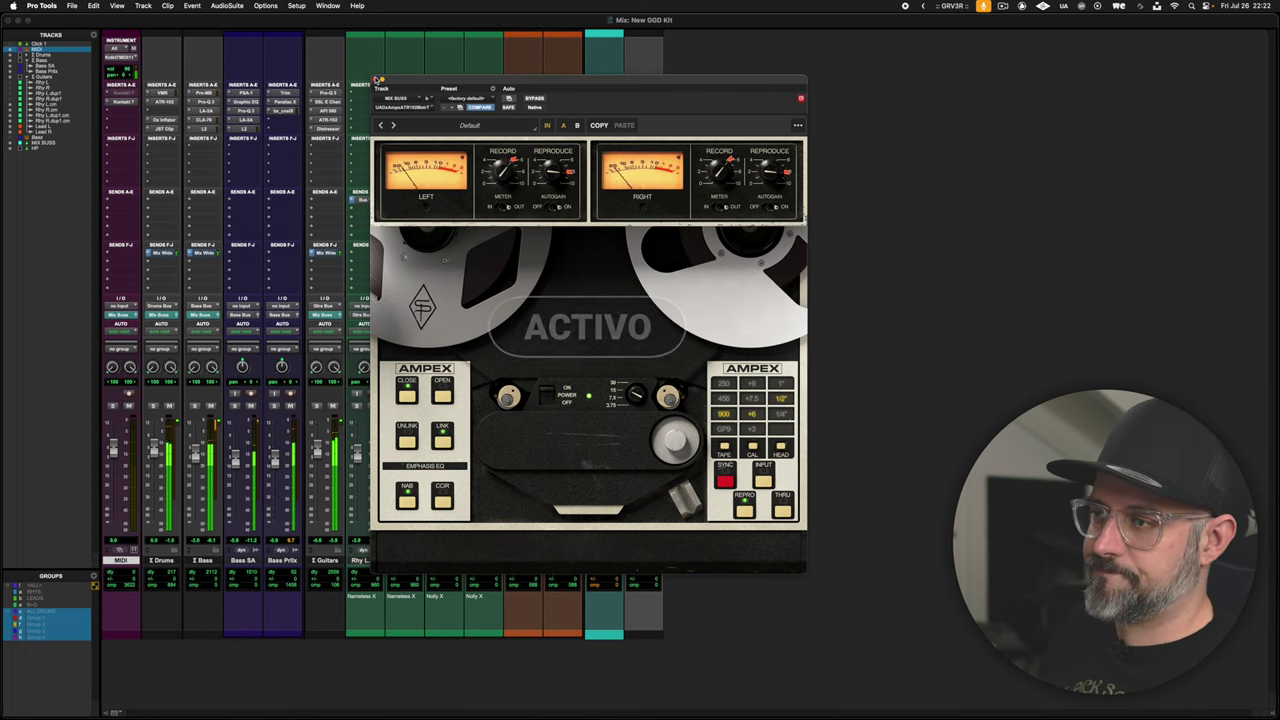
{"action": "left_click", "coordinate": [376, 79]}
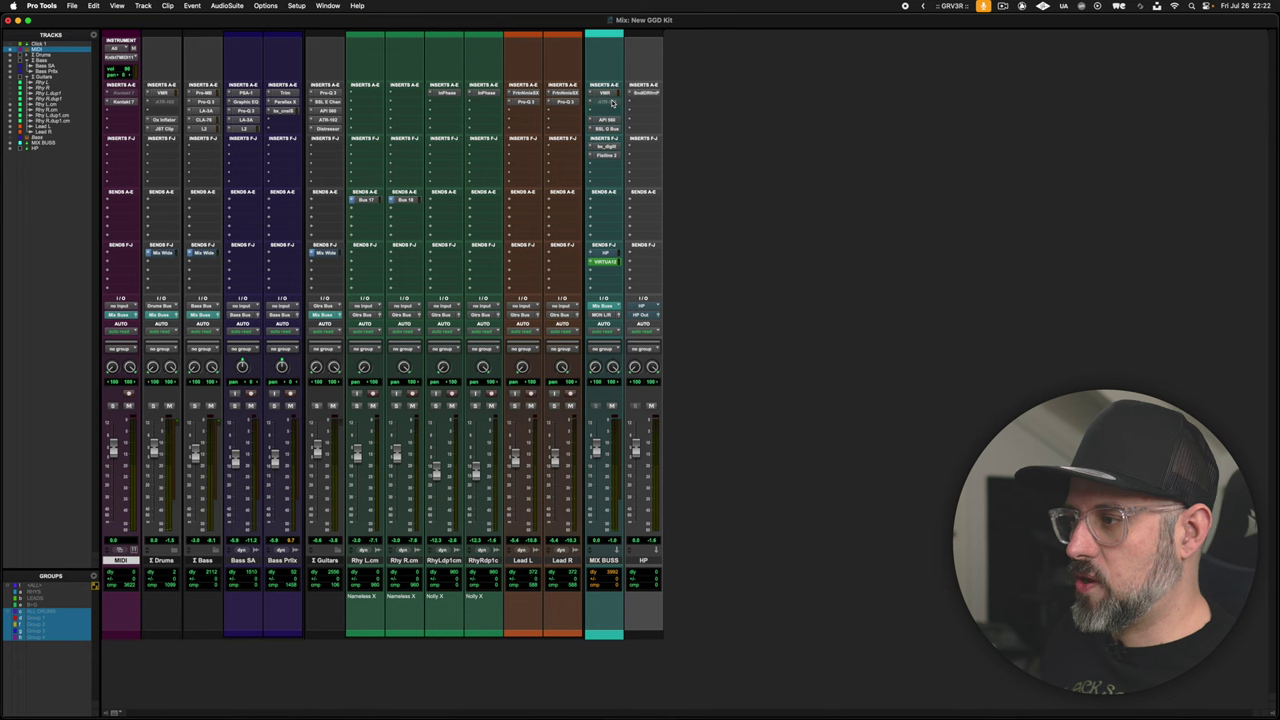
{"action": "key", "text": "ctrl+alt+super+w"}
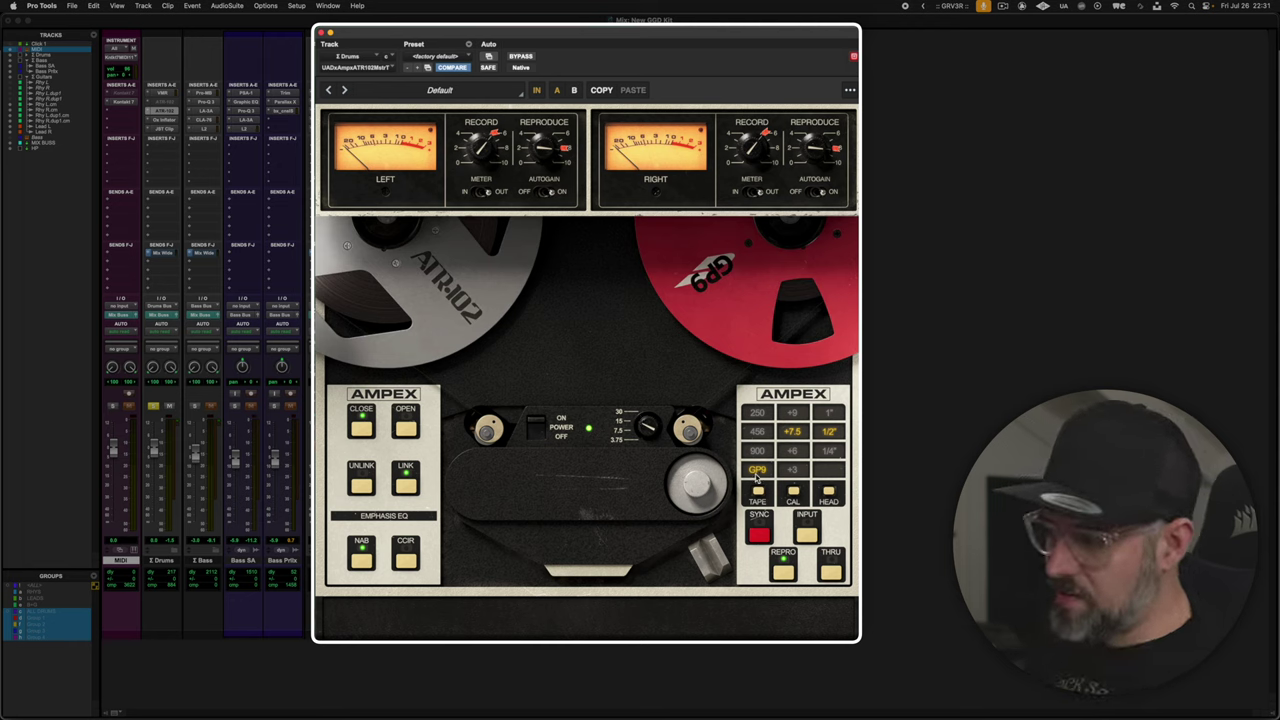
Cycle the drum bus ATR-102 through the 250, 456, GP9 and 900 tape types, ending on 456
{"action": "left_click", "coordinate": [760, 413]}
{"action": "left_click", "coordinate": [758, 431]}
{"action": "left_click", "coordinate": [758, 469]}
{"action": "left_click", "coordinate": [758, 450]}
{"action": "left_click", "coordinate": [758, 413]}
{"action": "left_click", "coordinate": [760, 430]}
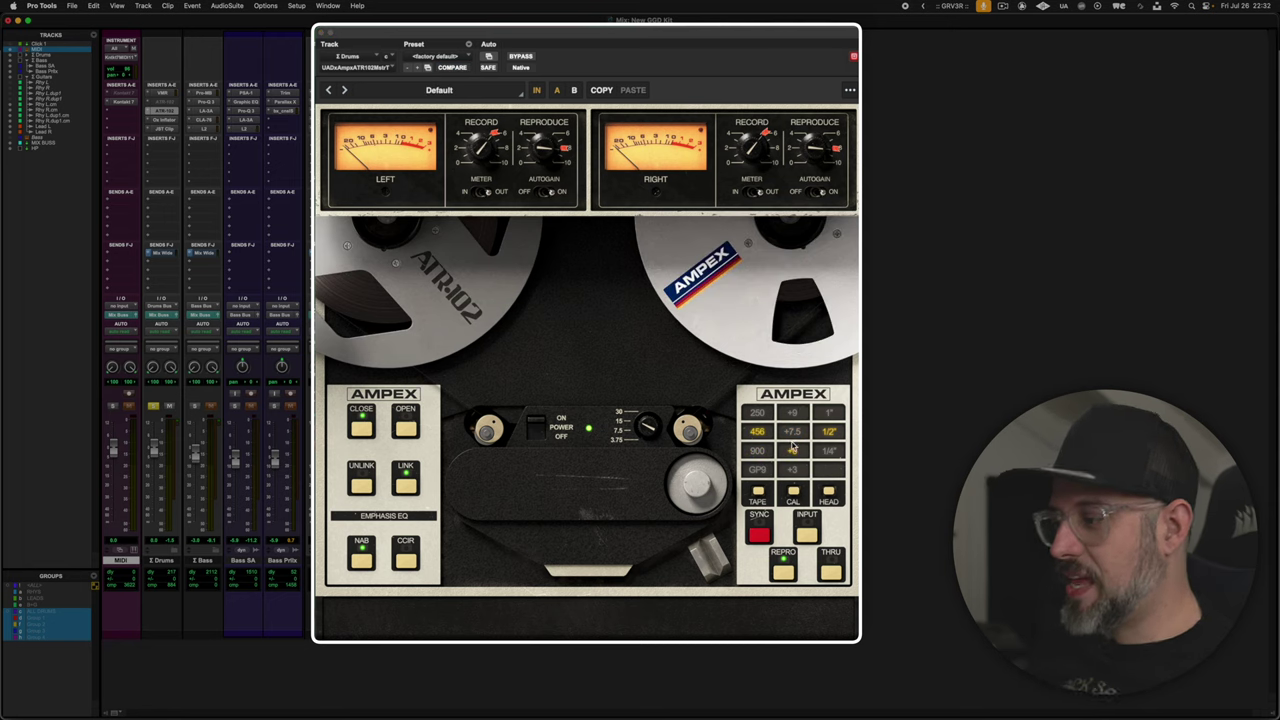
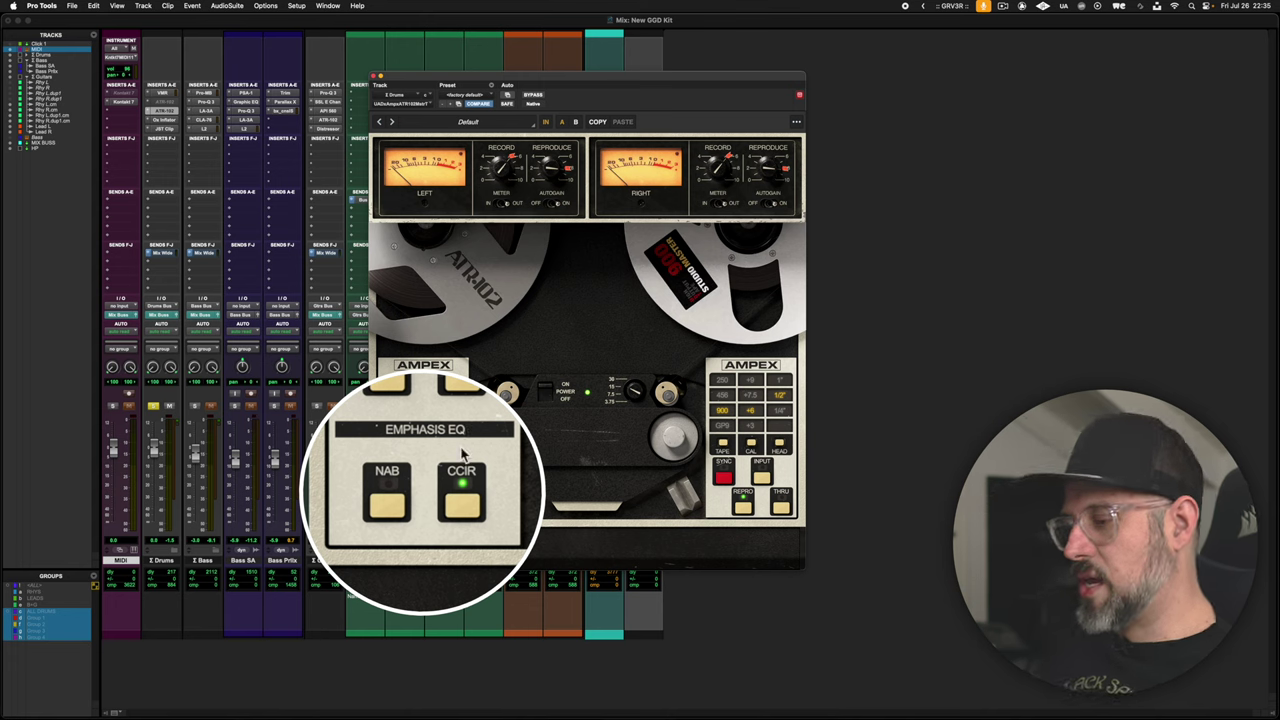
Switch the drum bus ATR-102's emphasis EQ back and forth between NAB and CCIR
{"action": "left_click", "coordinate": [400, 508]}
{"action": "left_click", "coordinate": [468, 512]}
{"action": "left_click", "coordinate": [460, 510]}
{"action": "left_click", "coordinate": [405, 510]}
{"action": "left_click", "coordinate": [462, 508]}
{"action": "left_click", "coordinate": [398, 508]}
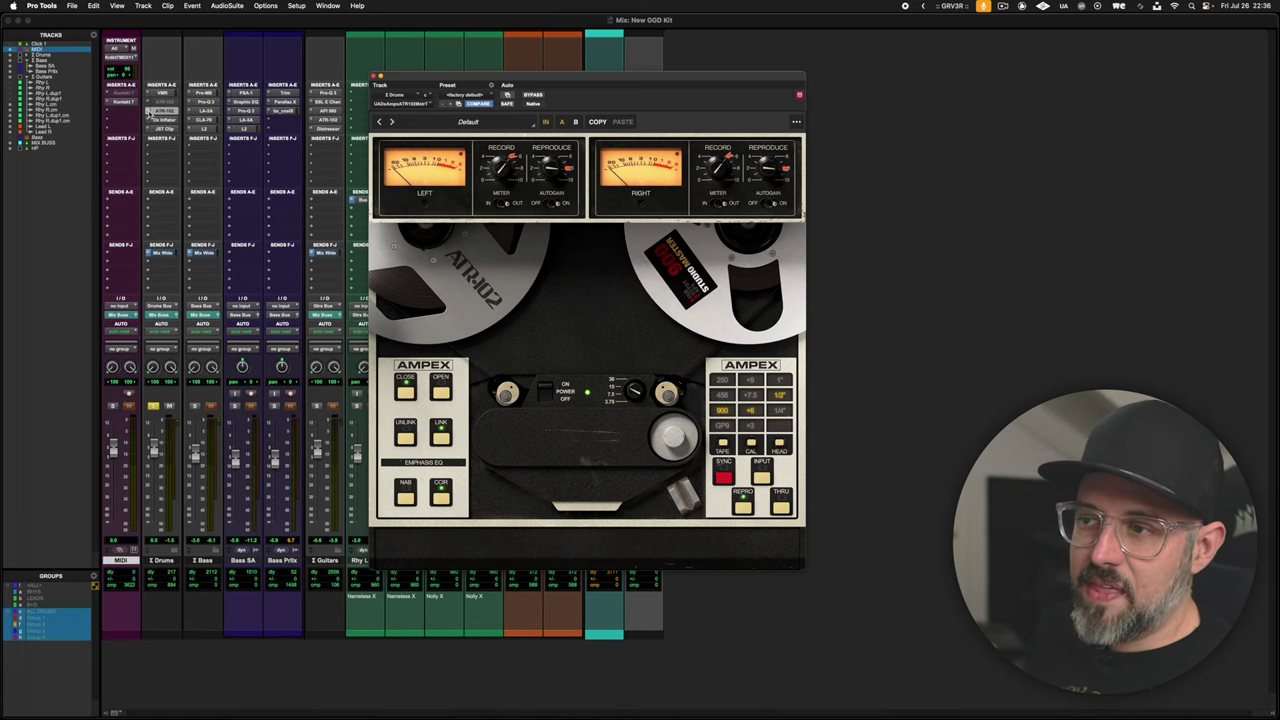
Open the original ATR-102 on the drum bus and reveal its hidden calibration controls
{"action": "left_click", "coordinate": [165, 50]}
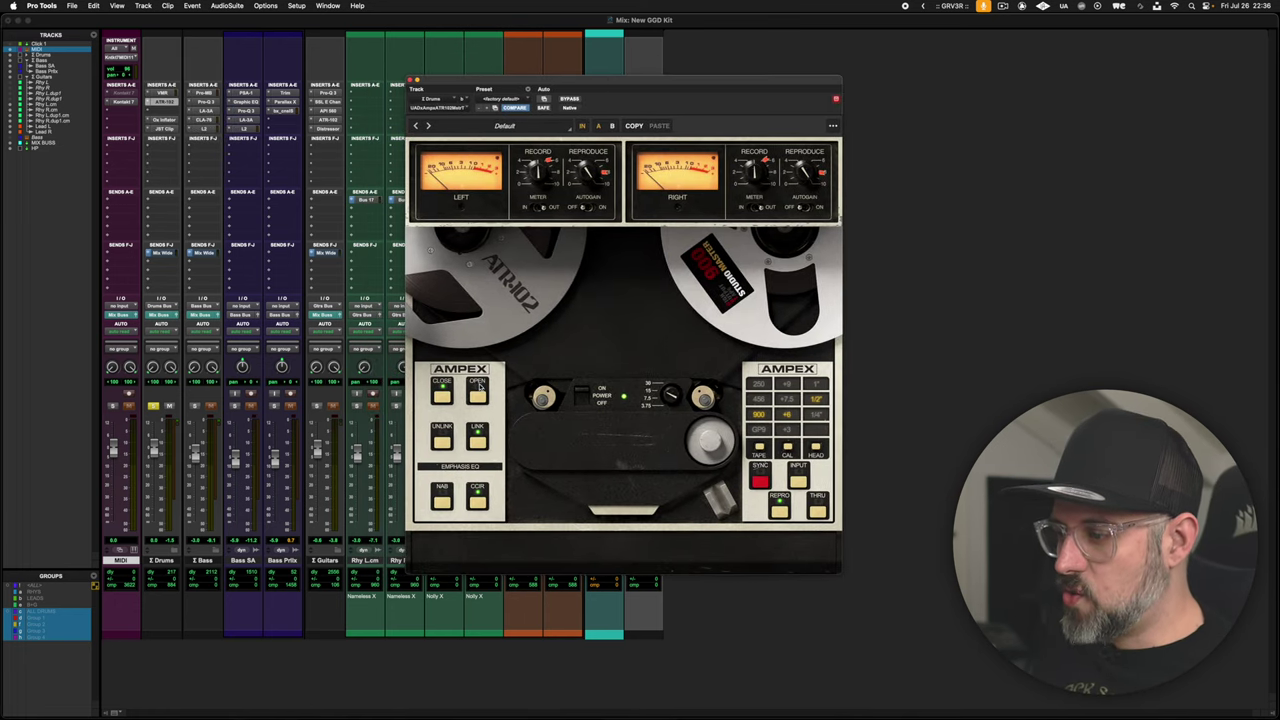
{"action": "left_click", "coordinate": [479, 390]}
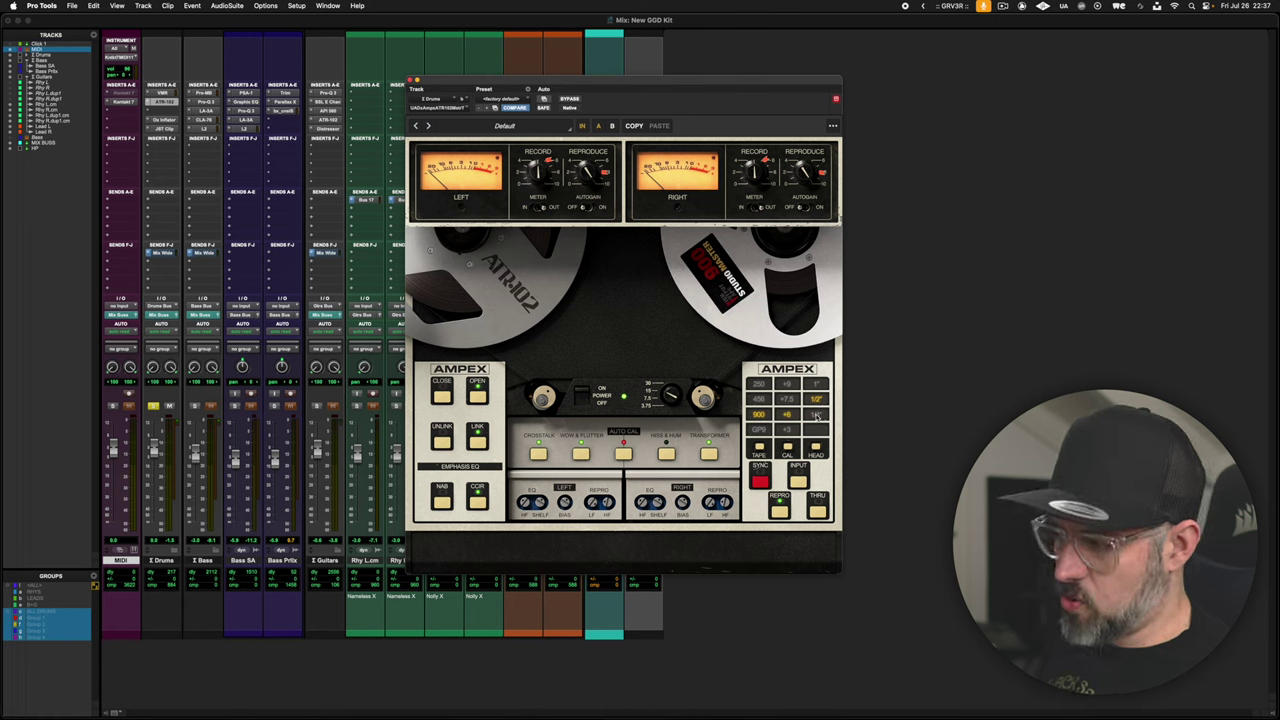
Deactivate the existing ATR-102 on the drum bus and insert a second ATR-102 in the slot below it
{"action": "left_click", "coordinate": [167, 105], "text": "ctrl+super"}
{"action": "left_click", "coordinate": [167, 105]}
{"action": "type", "text": "102"}
{"action": "key", "text": "Return"}
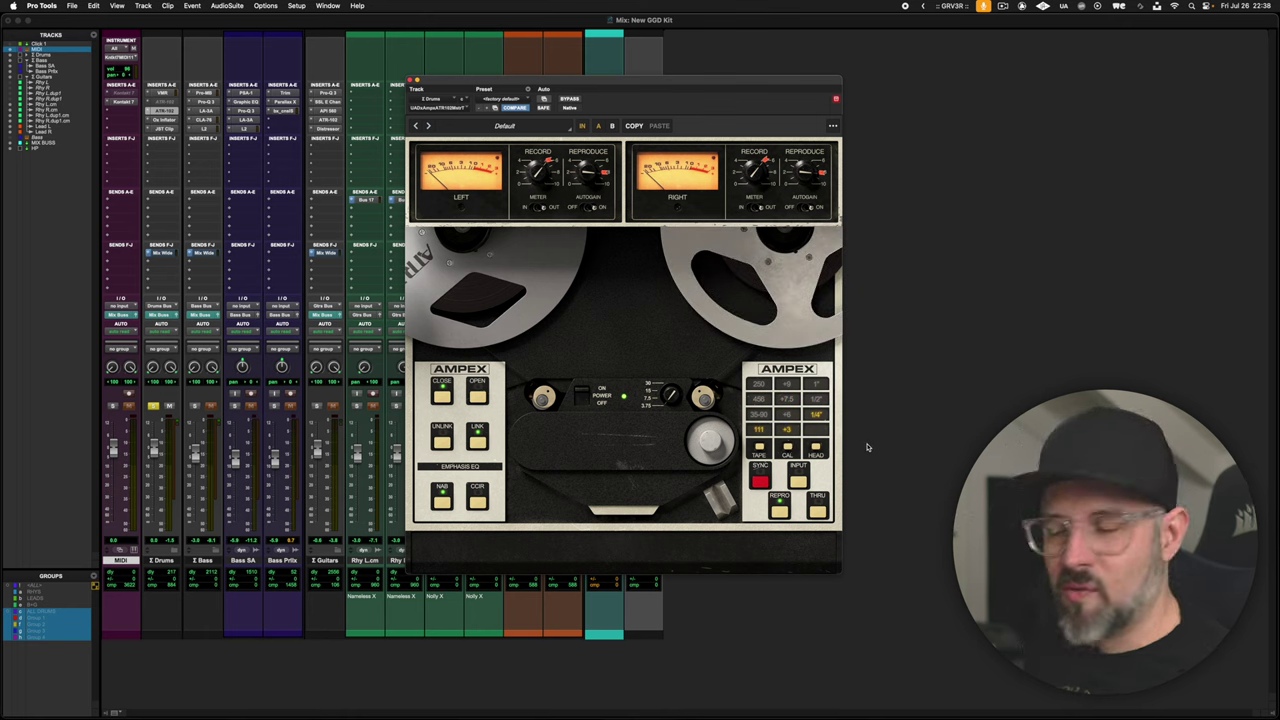
Play the drums and compare them with the newly inserted ATR-102 active and bypassed
{"action": "key", "text": "space"}
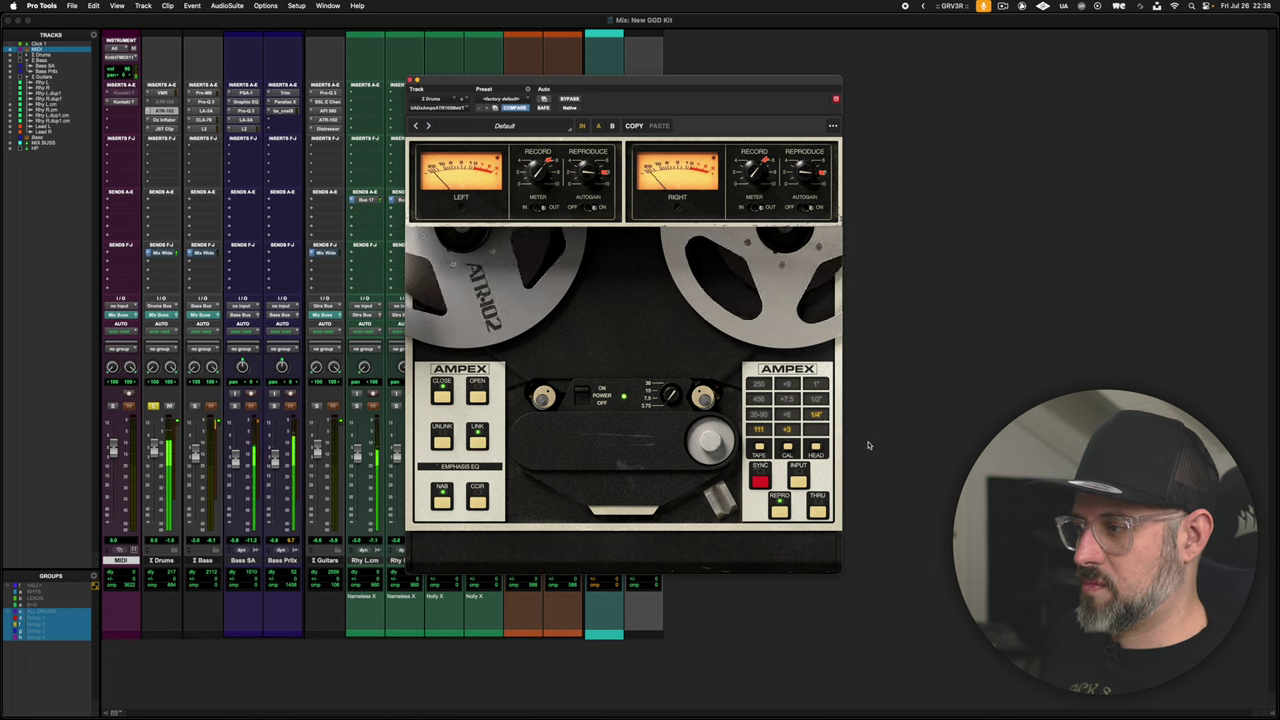
{"action": "left_click", "coordinate": [582, 126]}
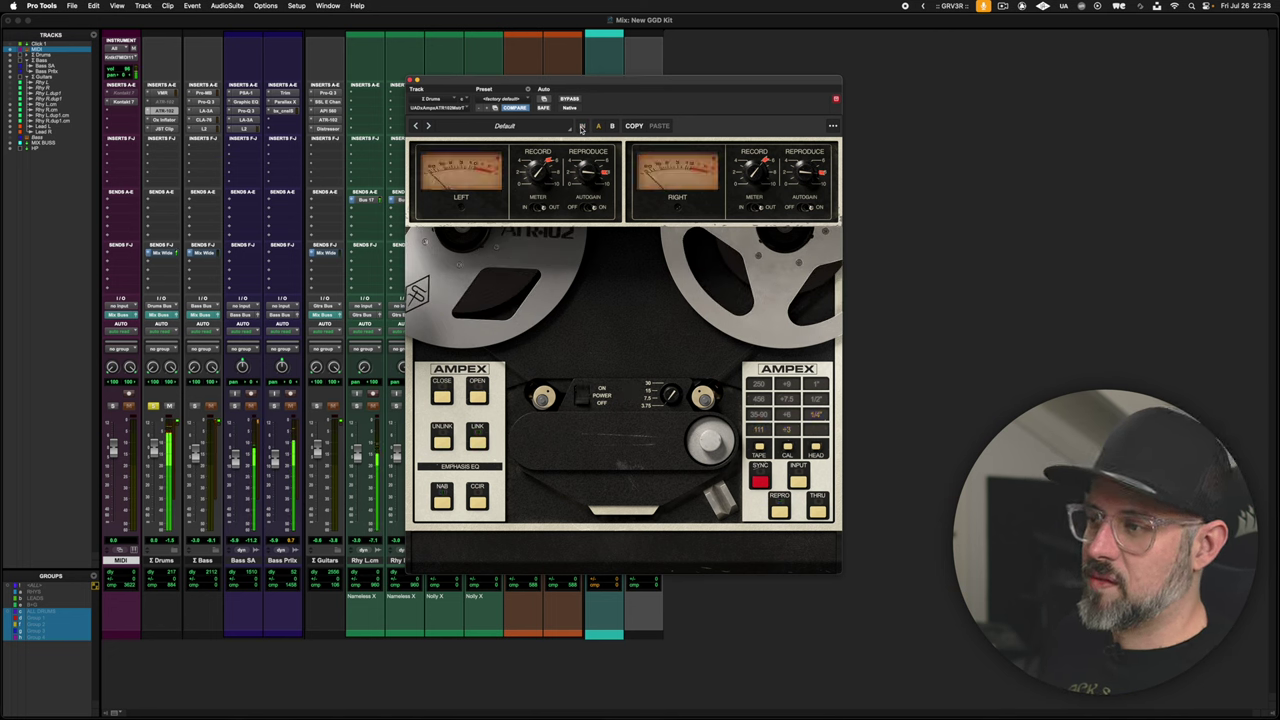
{"action": "left_click", "coordinate": [582, 127]}
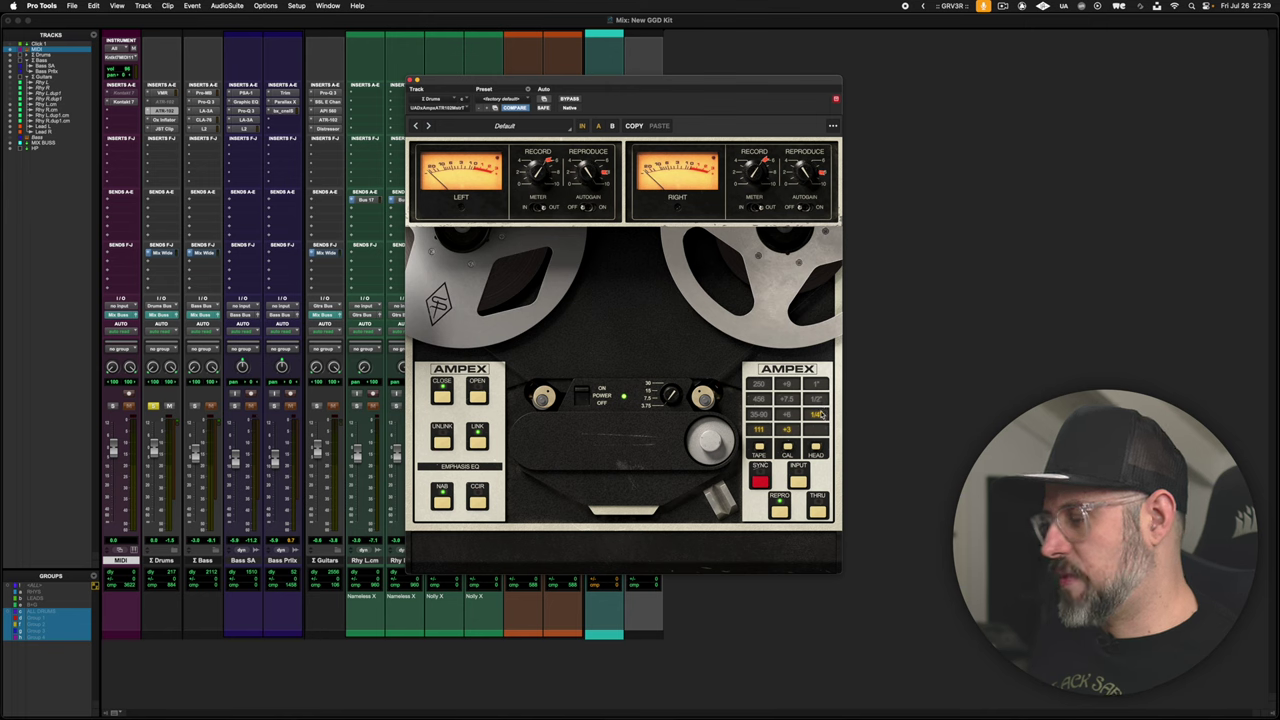
Audition different tape speeds on the new drum bus ATR-102 during playback
{"action": "left_click", "coordinate": [669, 396]}
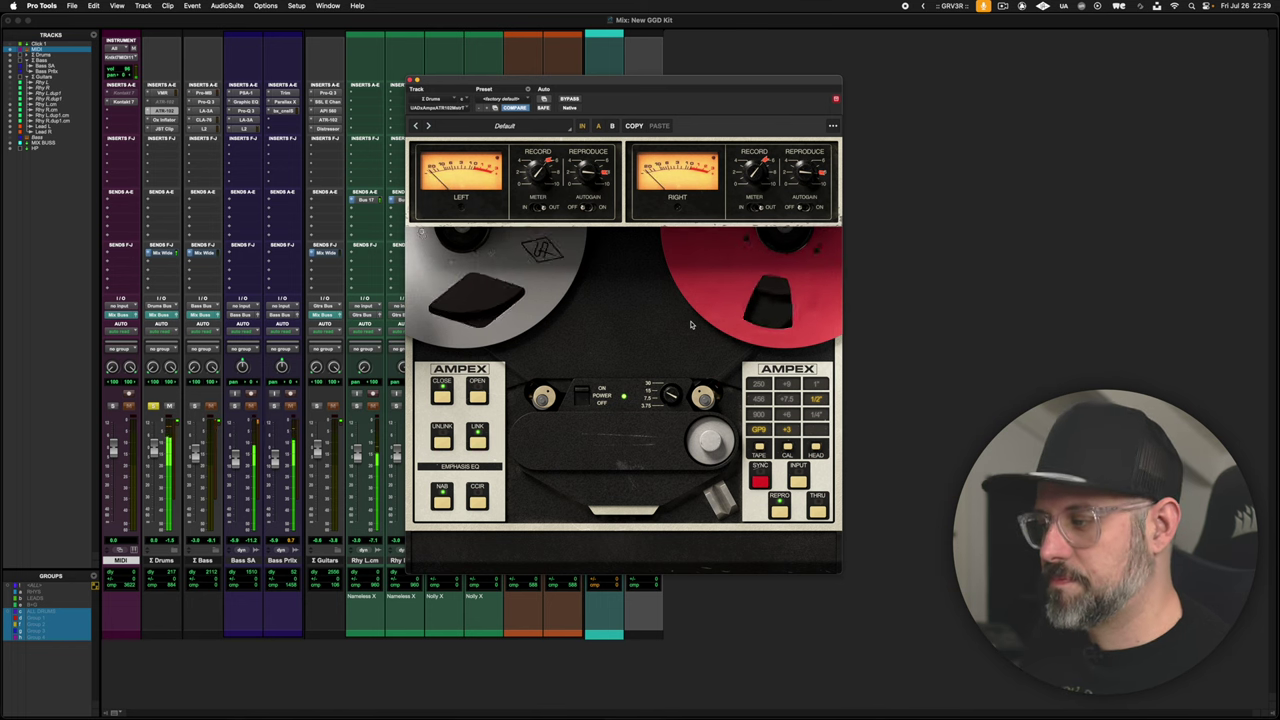
{"action": "left_click_drag", "start_coordinate": [670, 395], "coordinate": [655, 418]}
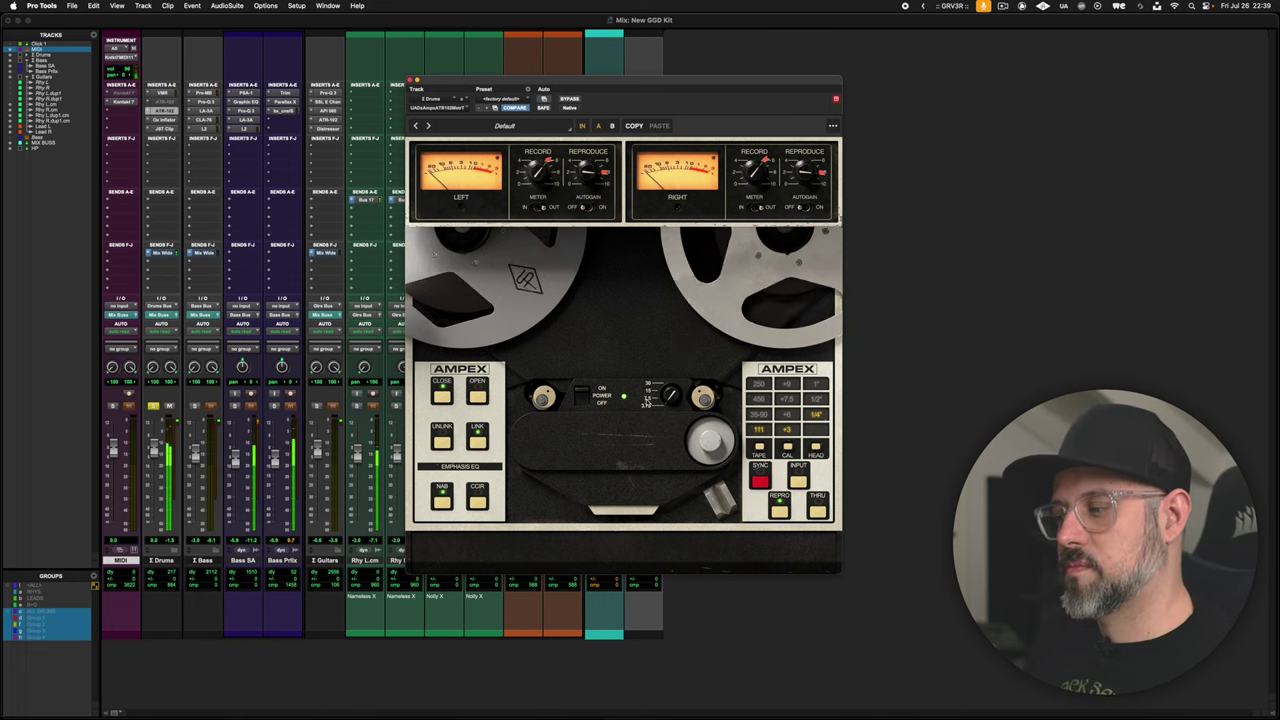
{"action": "left_click_drag", "start_coordinate": [649, 393], "coordinate": [648, 385]}
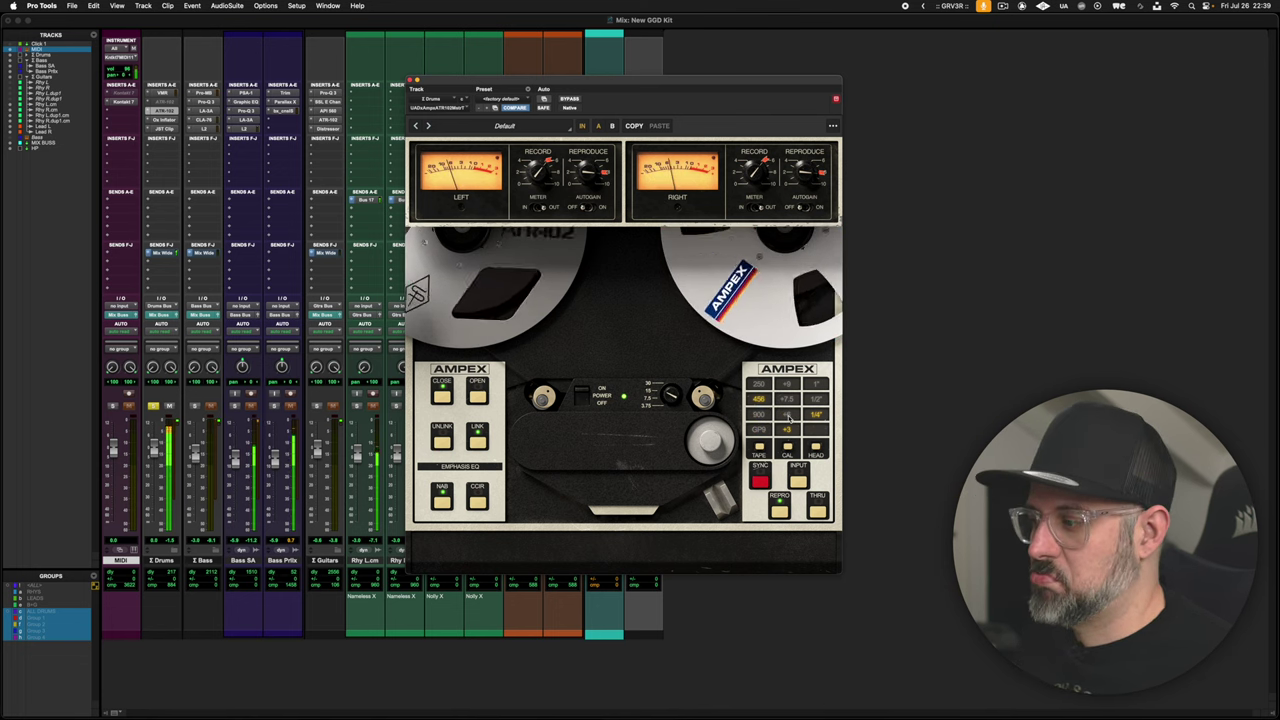
Set the new ATR-102 to +6 calibration, the 1/2" head and 900 tape
{"action": "left_click", "coordinate": [788, 413]}
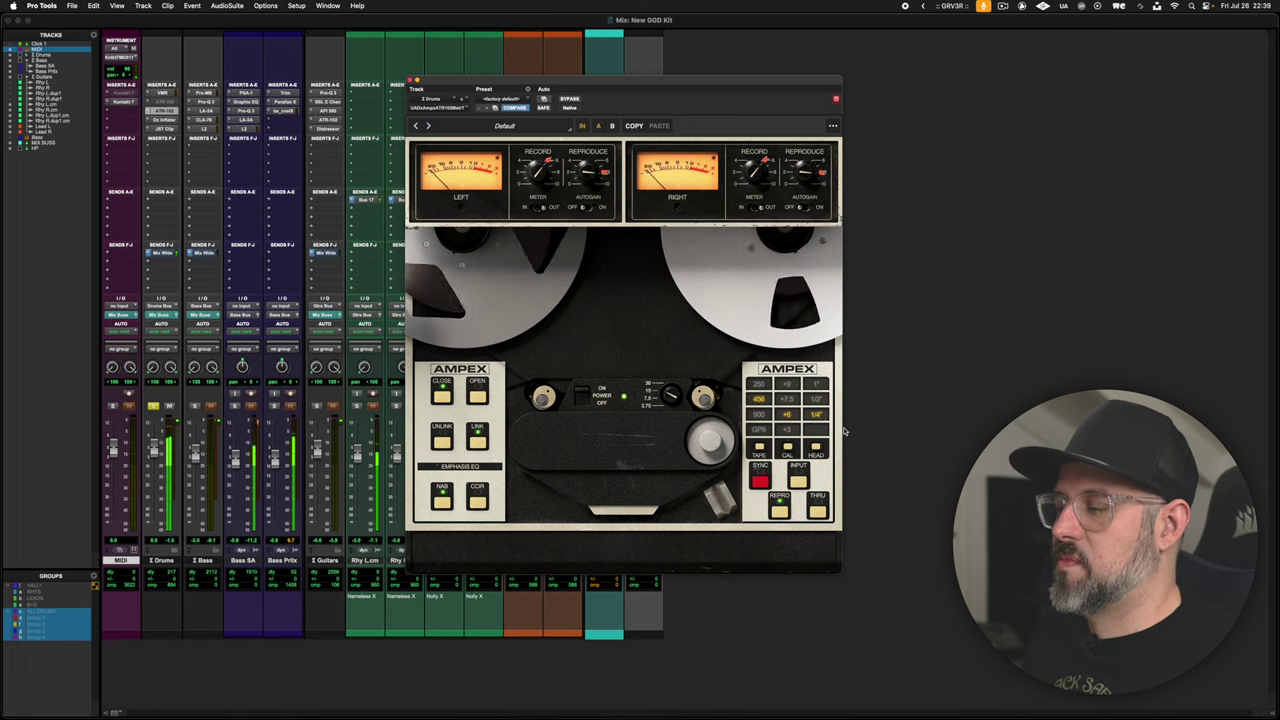
{"action": "left_click", "coordinate": [817, 399]}
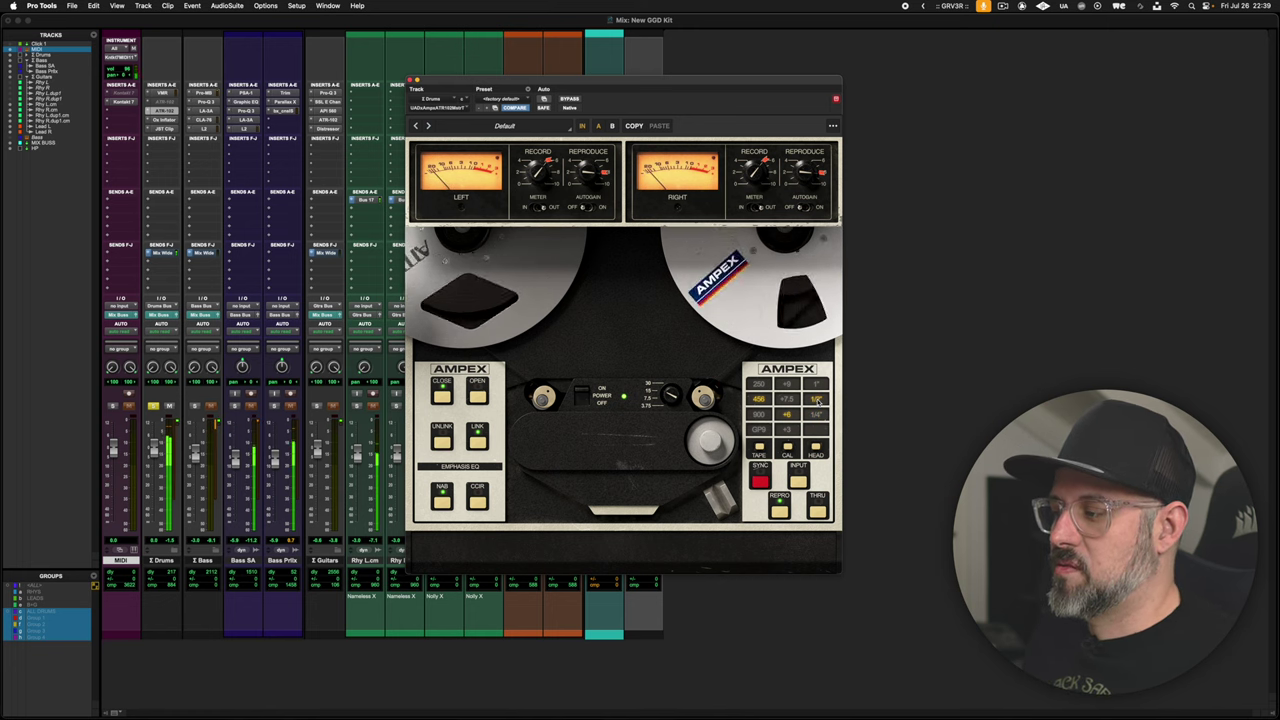
{"action": "left_click", "coordinate": [758, 410]}
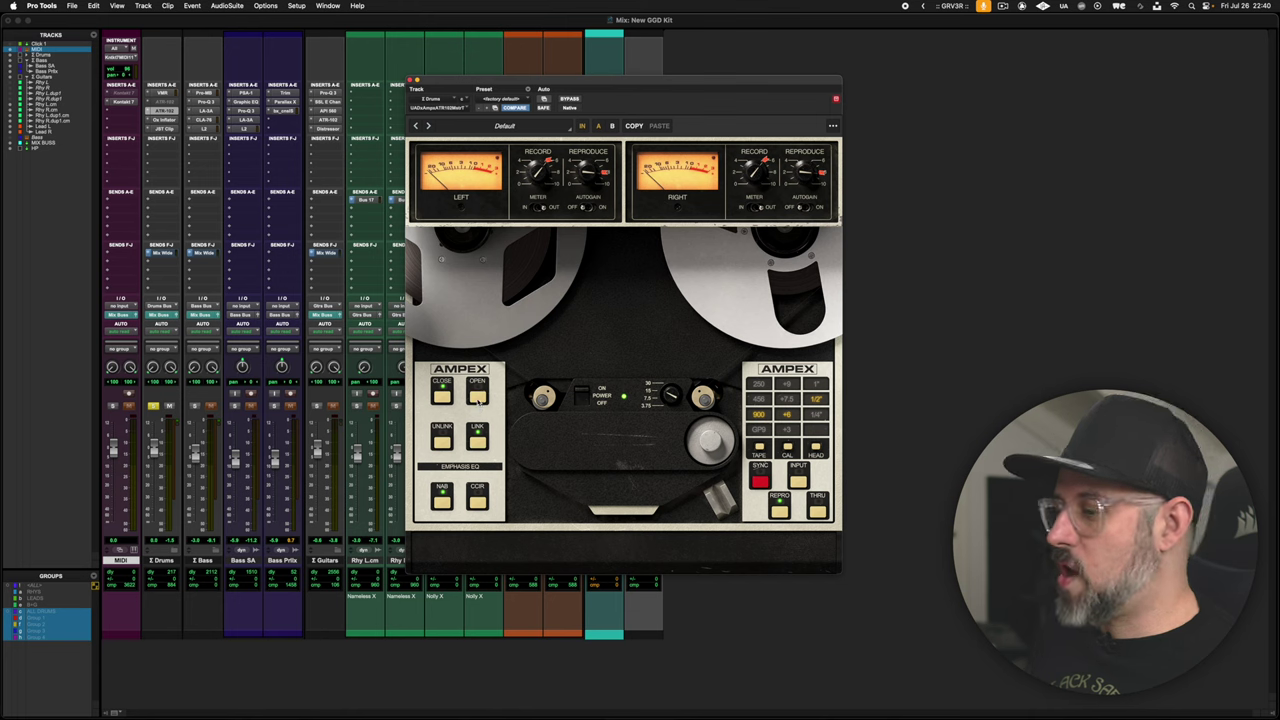
Reveal the new ATR-102's hidden calibration controls and play a short passage of the drums
{"action": "left_click", "coordinate": [478, 398]}
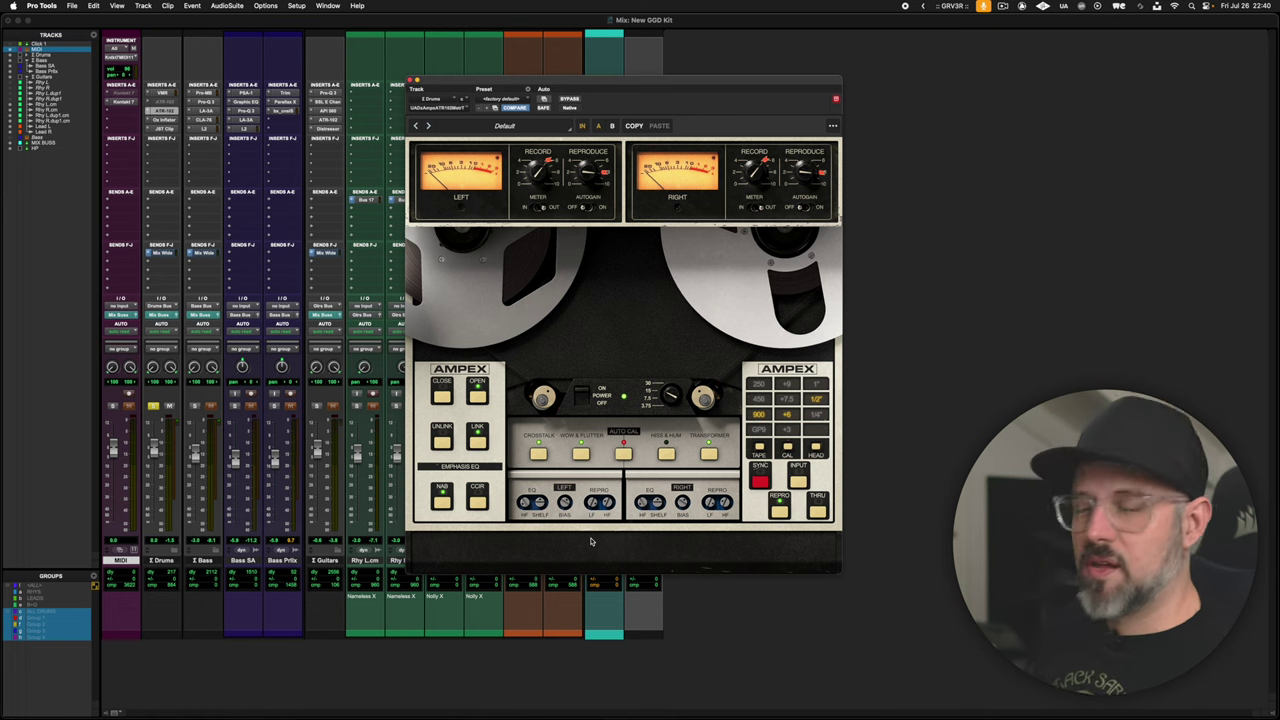
{"action": "key", "text": "space"}
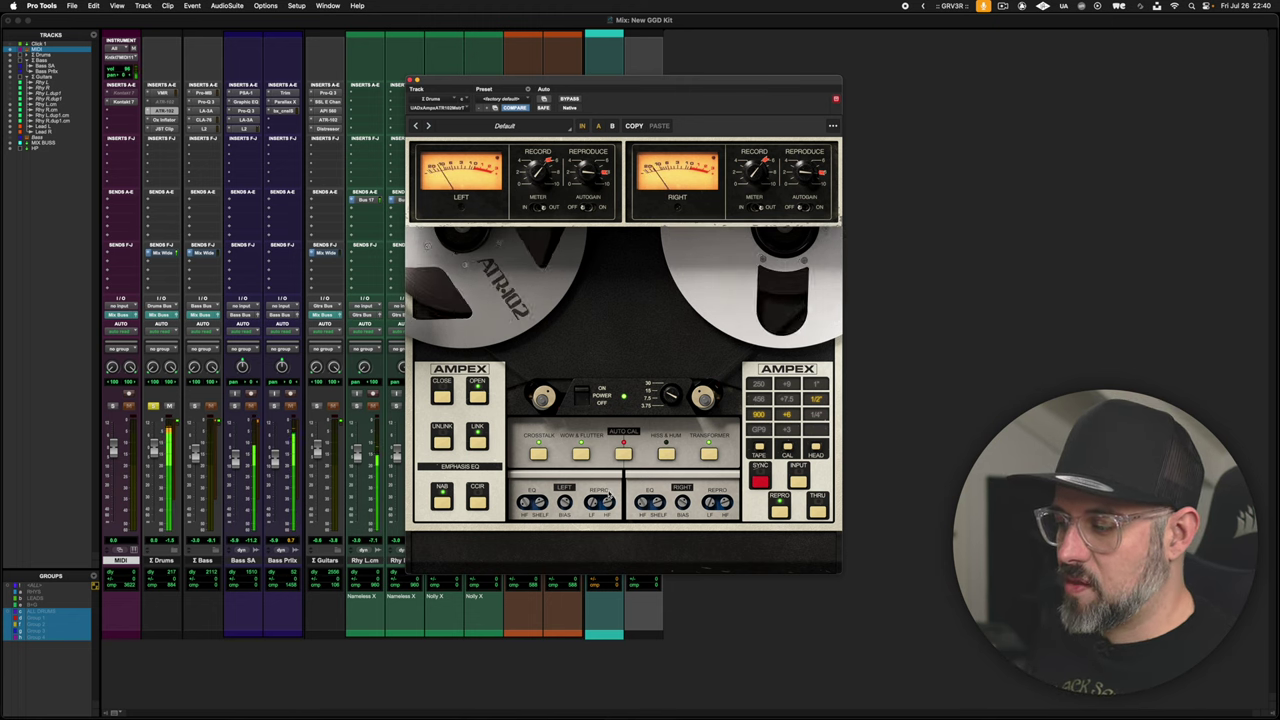
{"action": "key", "text": "space"}
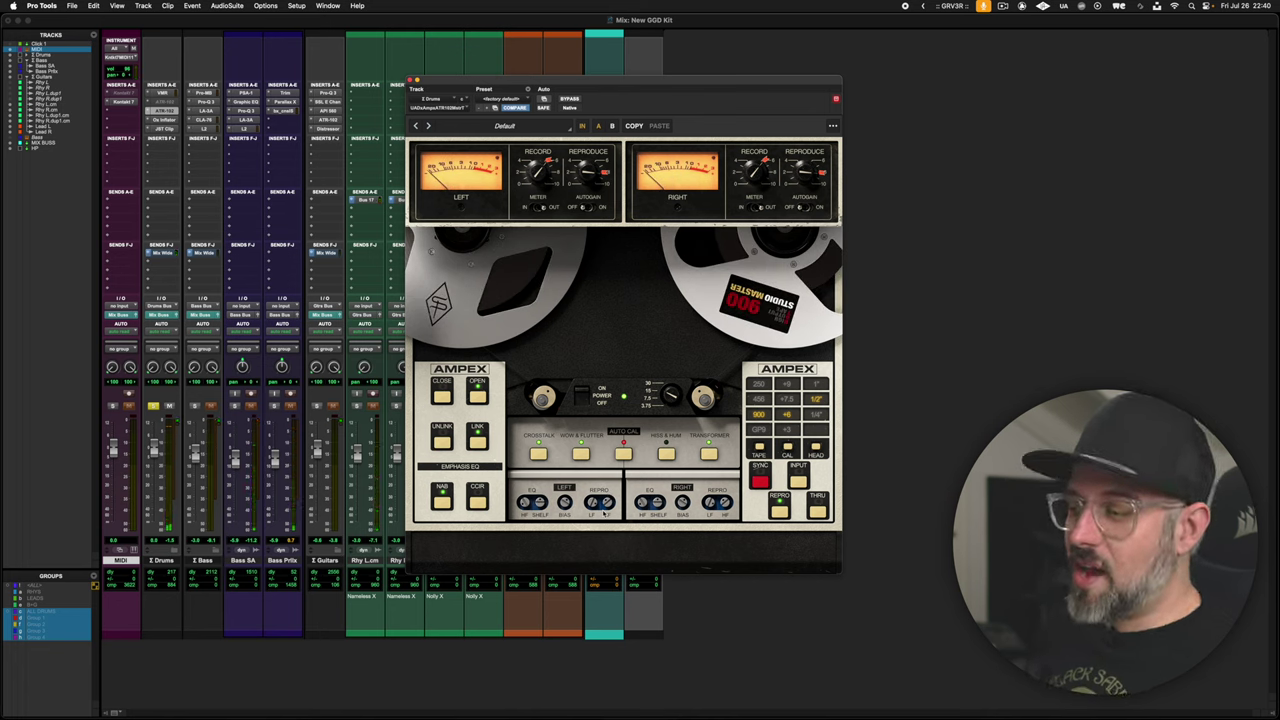